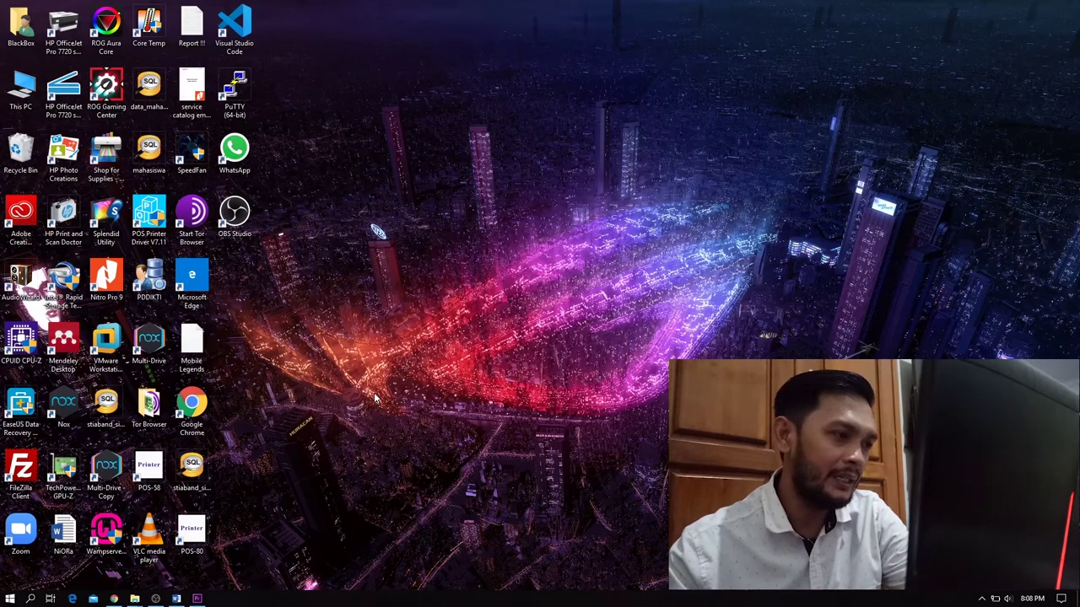
Step: Launch Mendeley Desktop and enter the account e-mail and password in the Welcome sign-in dialog
key(m)
key(Return)
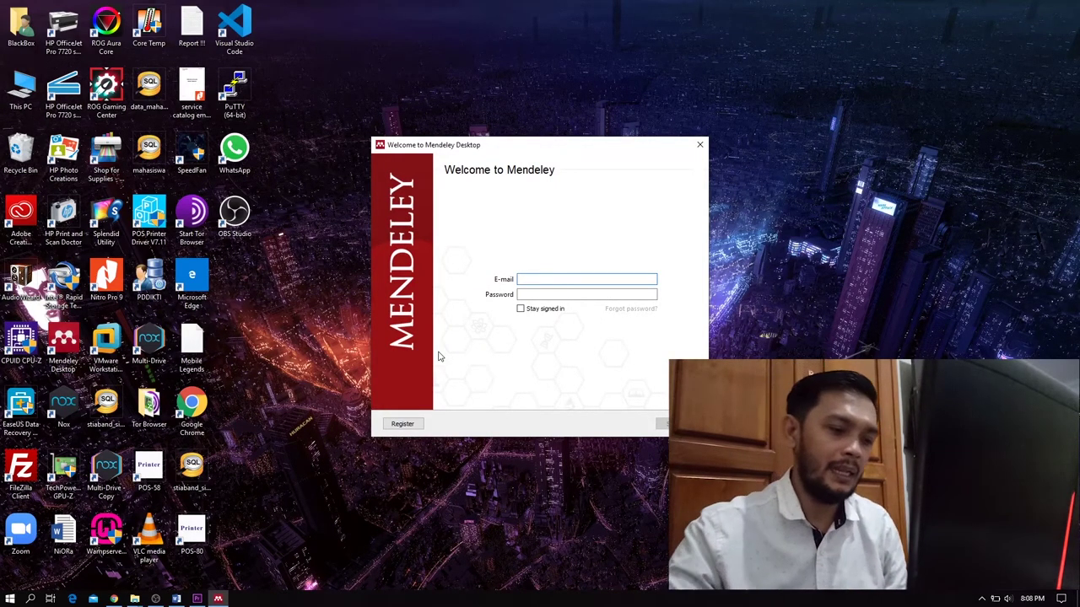
text(AHMAD)
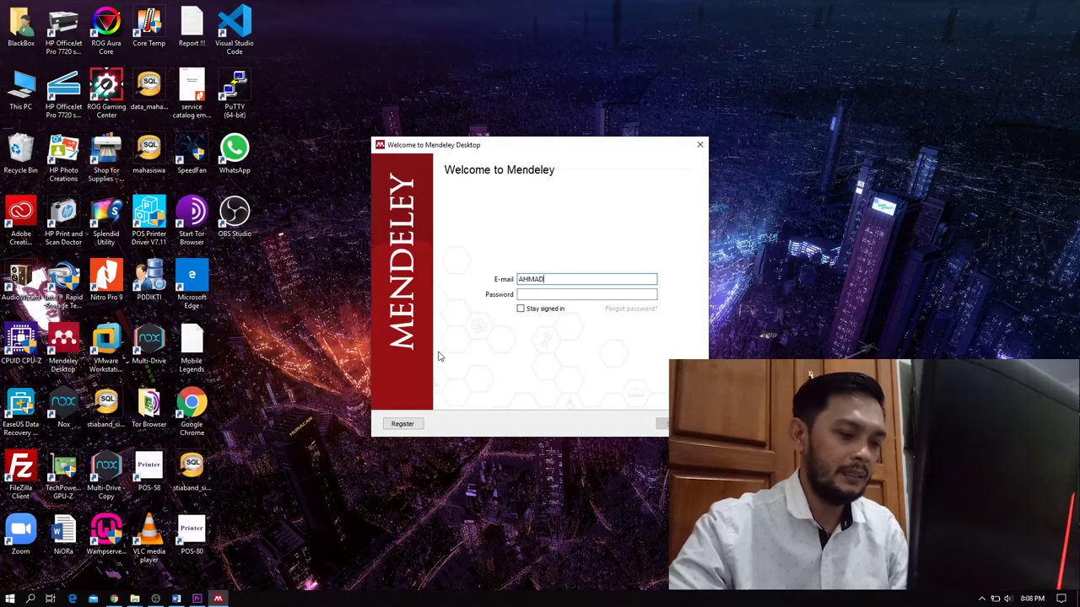
key(BackSpace)
key(BackSpace)
key(BackSpace)
key(BackSpace)
key(BackSpace)
key(BackSpace)
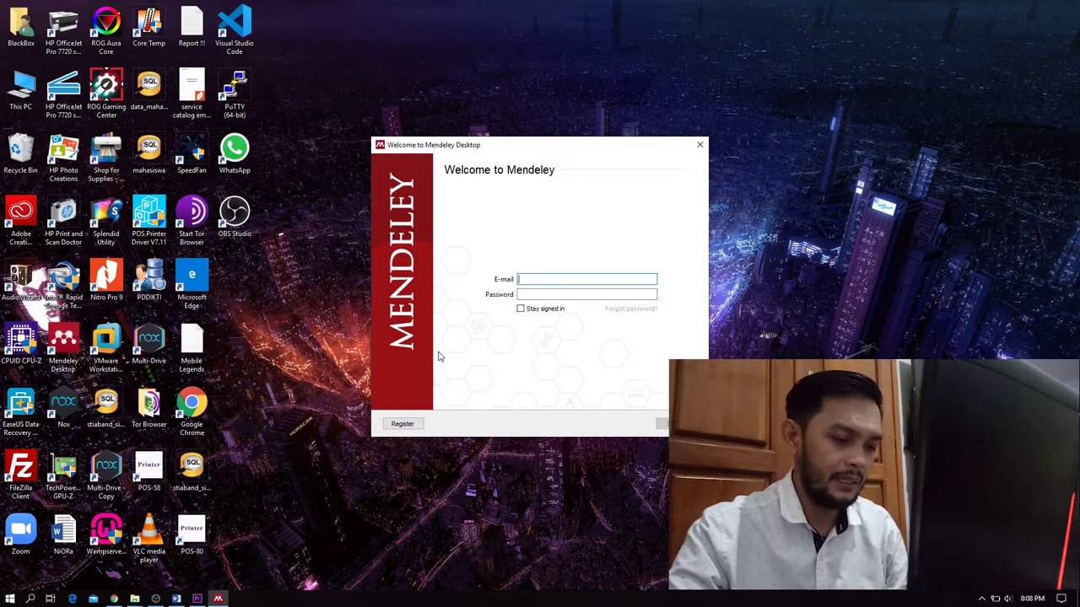
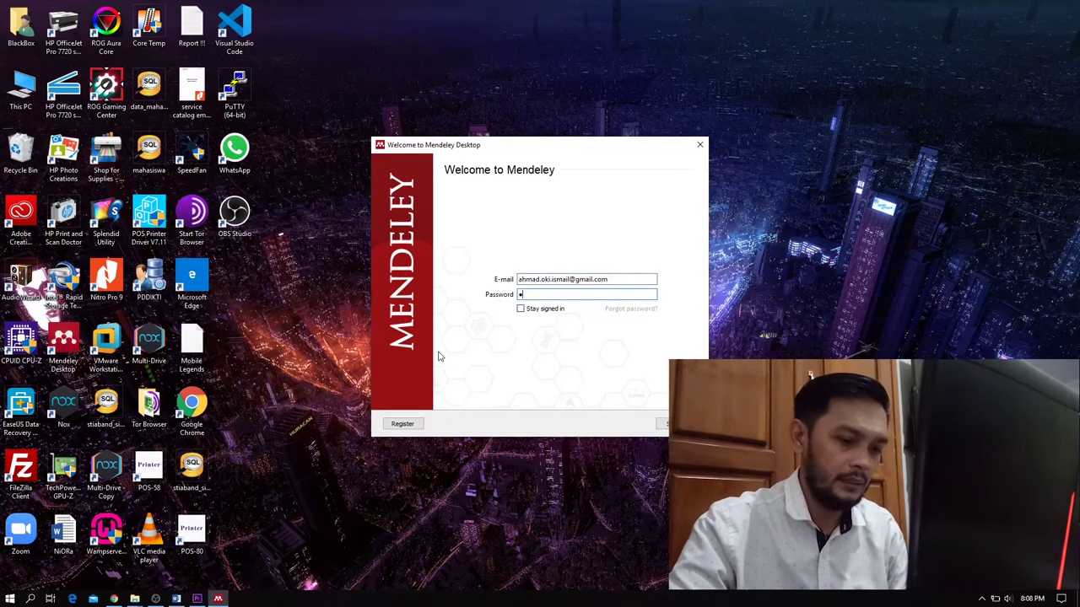
Step: Submit the sign-in details to log in and load the All Documents library
key(Return)
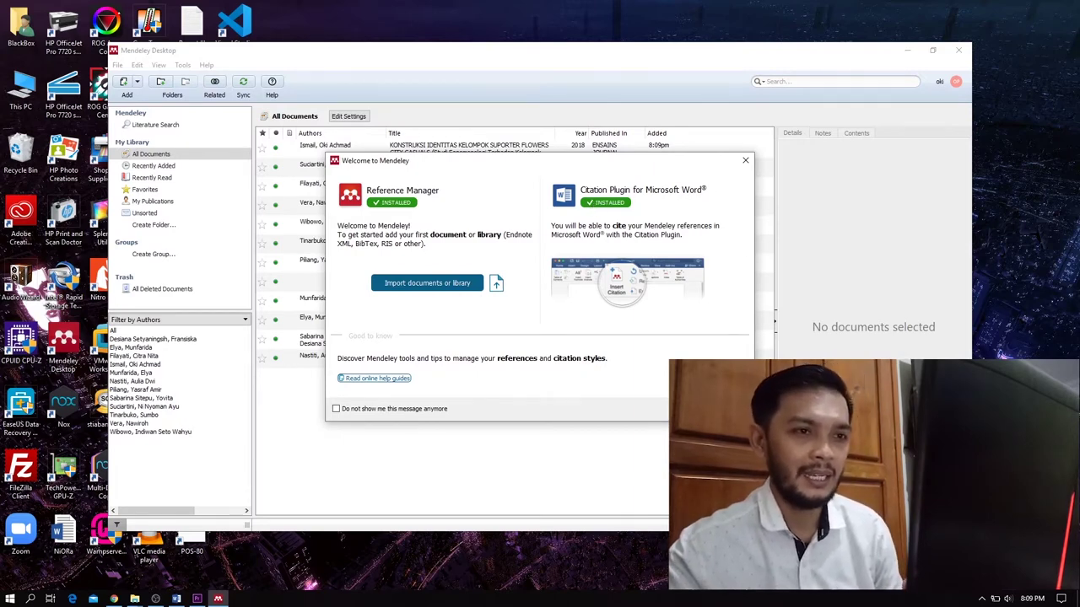
Step: Dismiss the welcome message and Add and Create tip, maximize the window, and go to Literature Search
key(Escape)
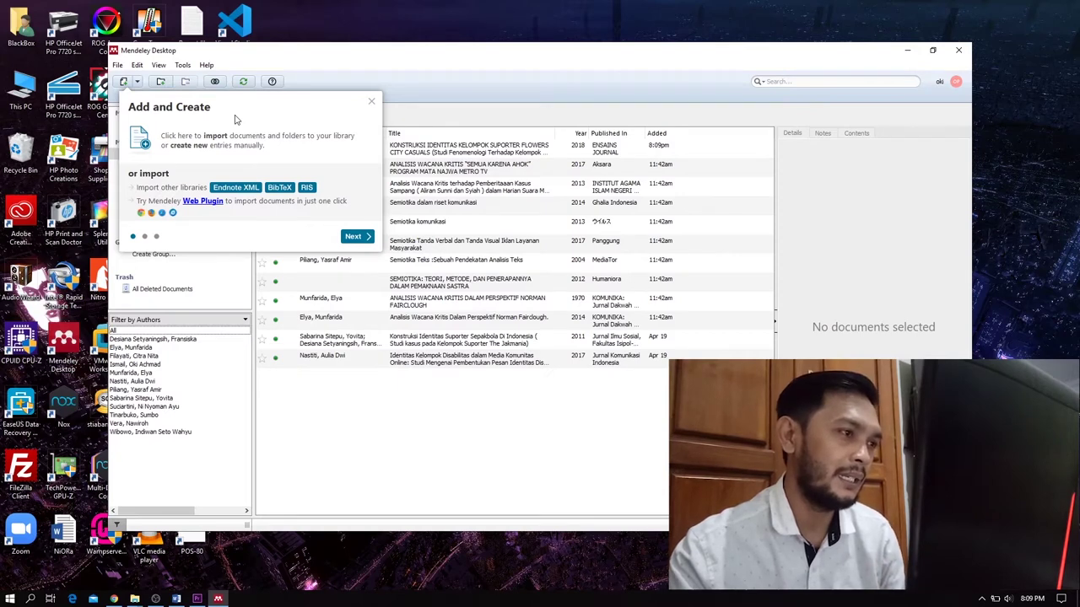
click(371, 104)
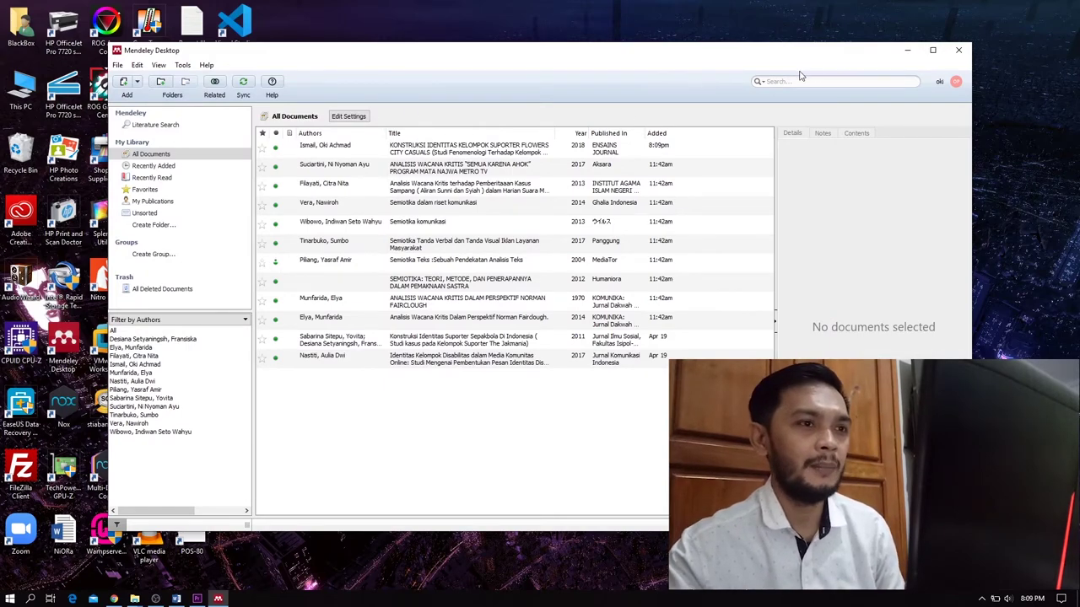
click(933, 52)
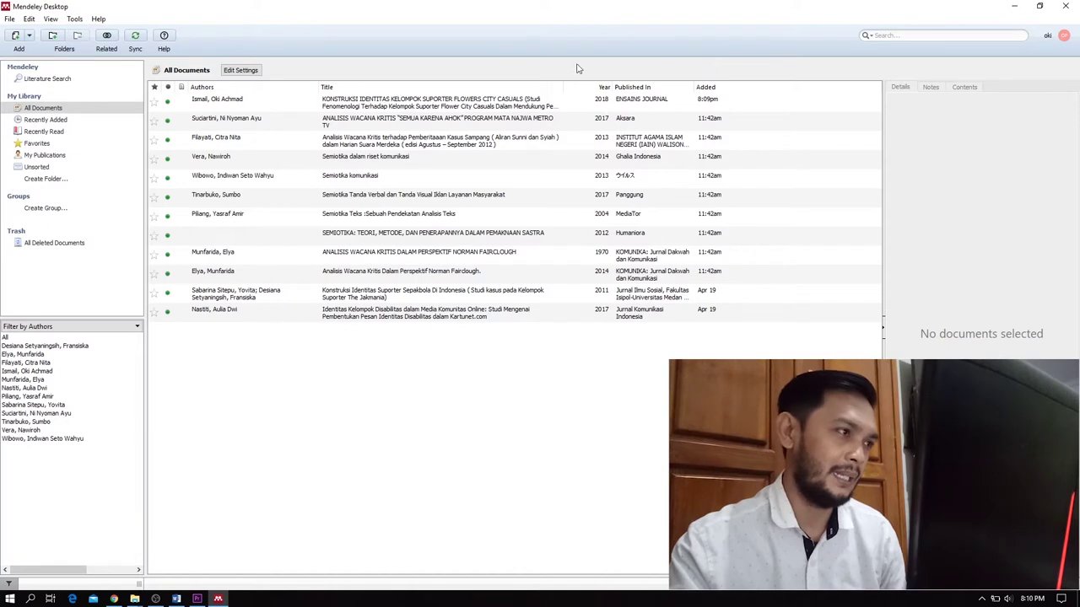
click(61, 79)
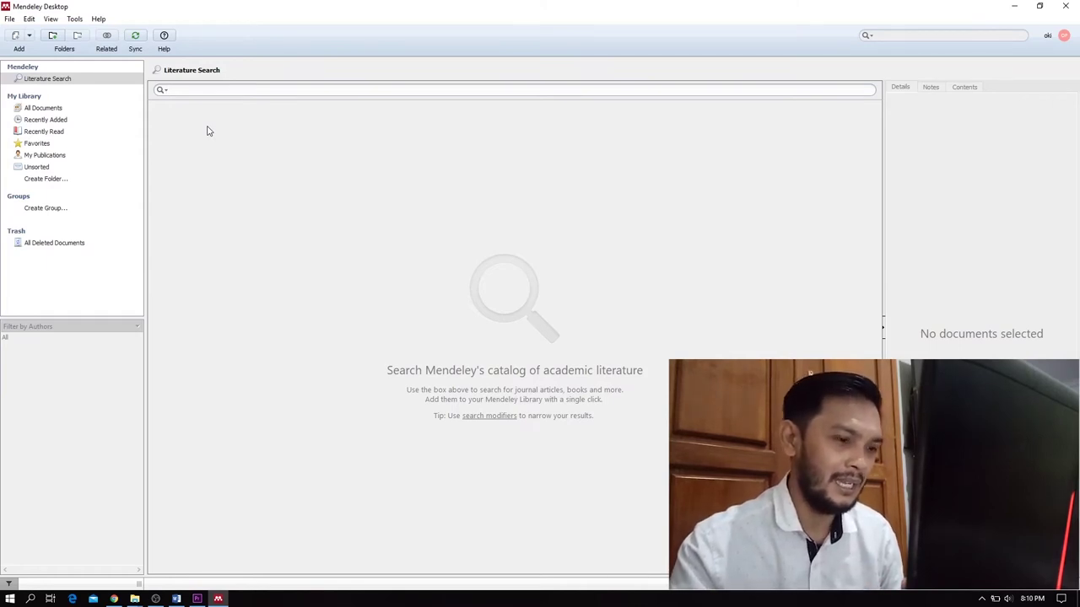
text(o)
Step: Search the catalog for 'konstruksi identitas', returning 197 results
key(BackSpace)
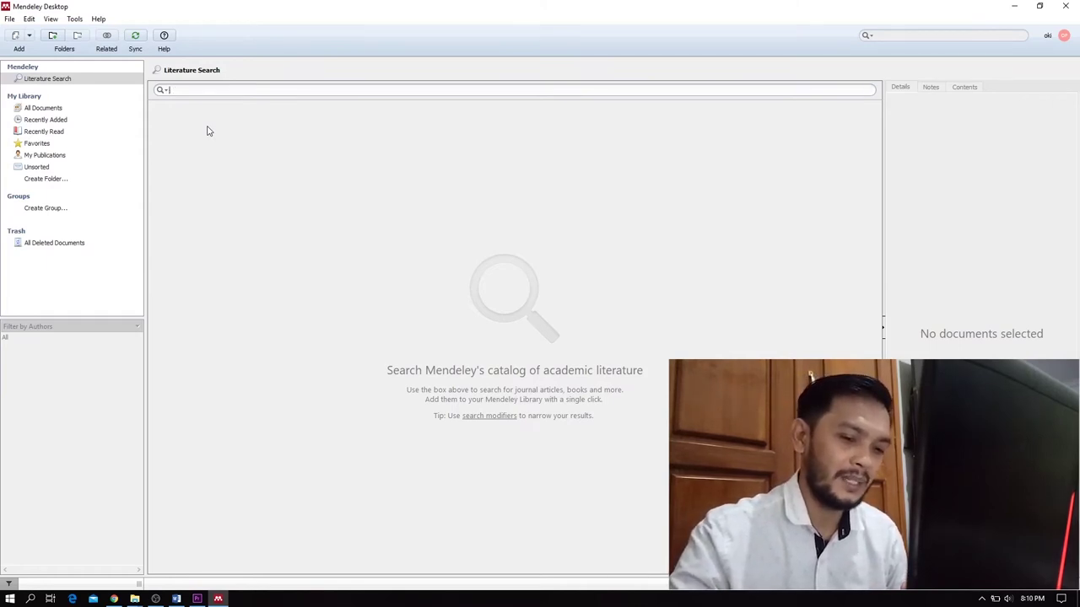
text(kons)
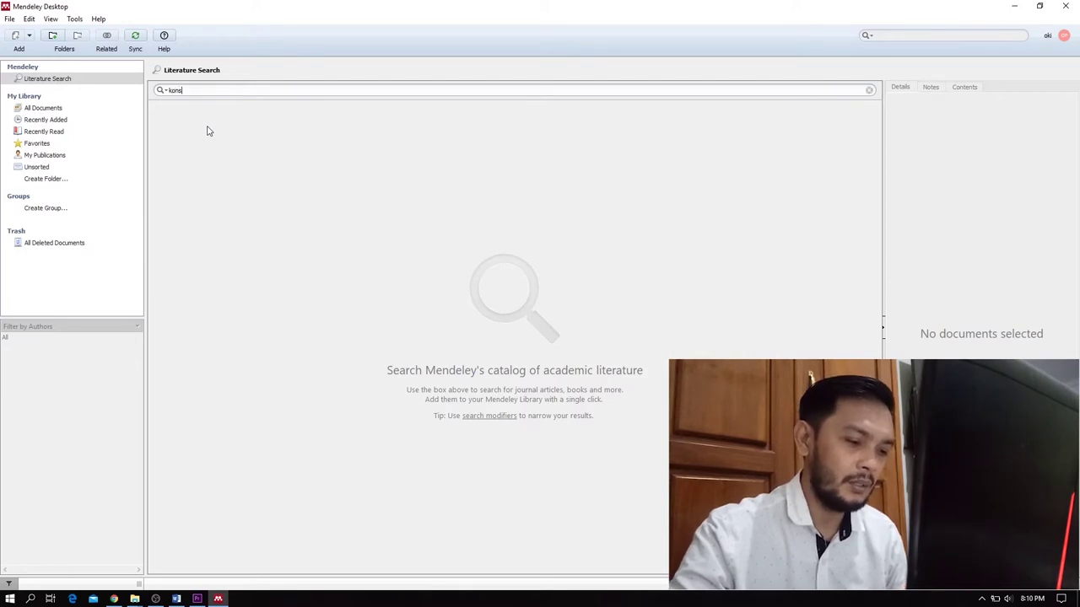
text(truksi id)
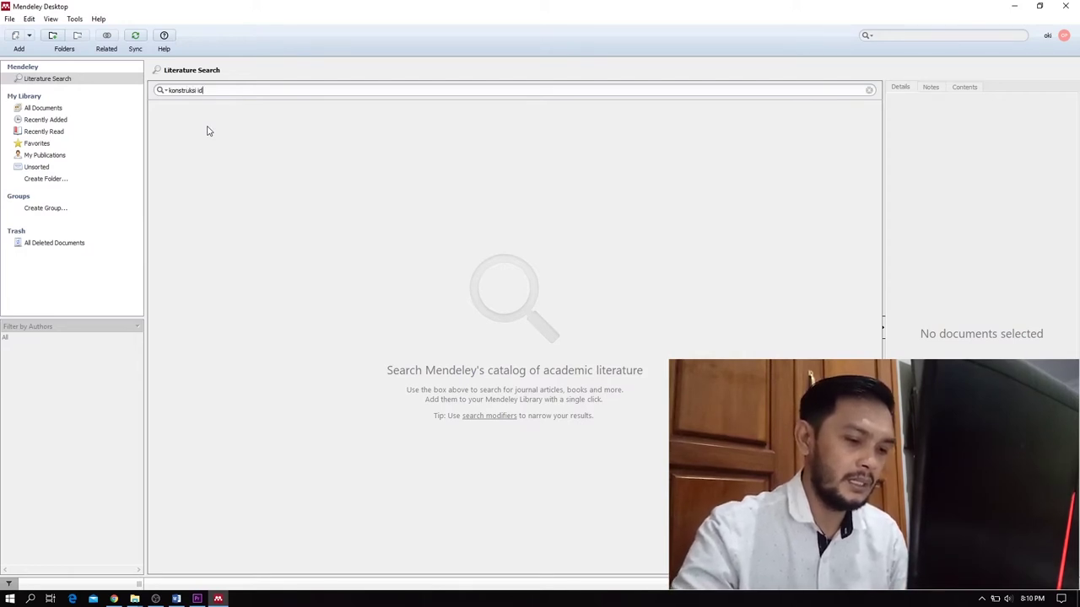
text(entitas)
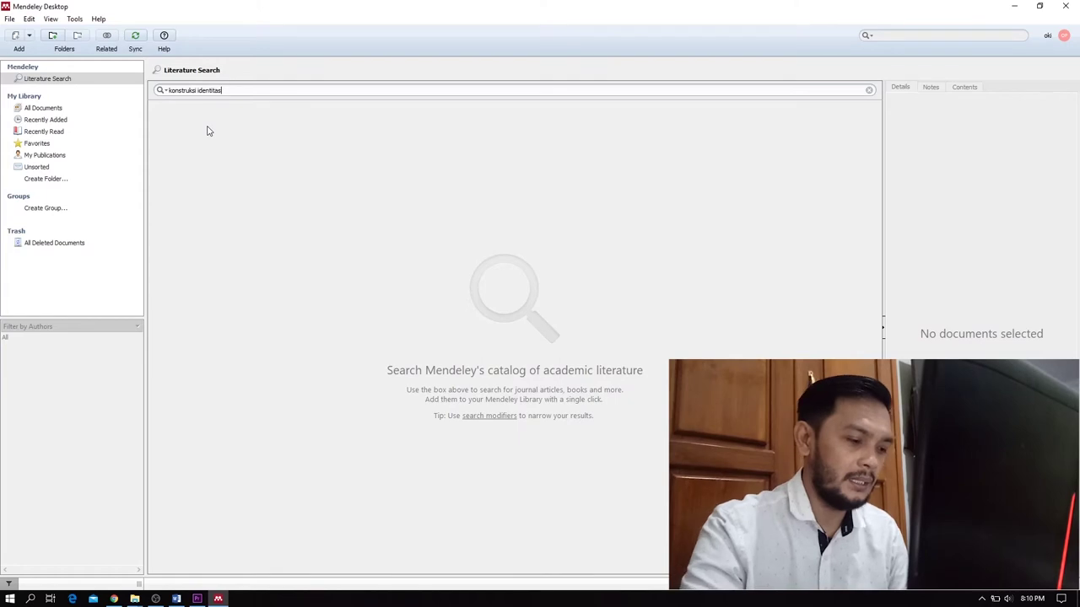
key(Return)
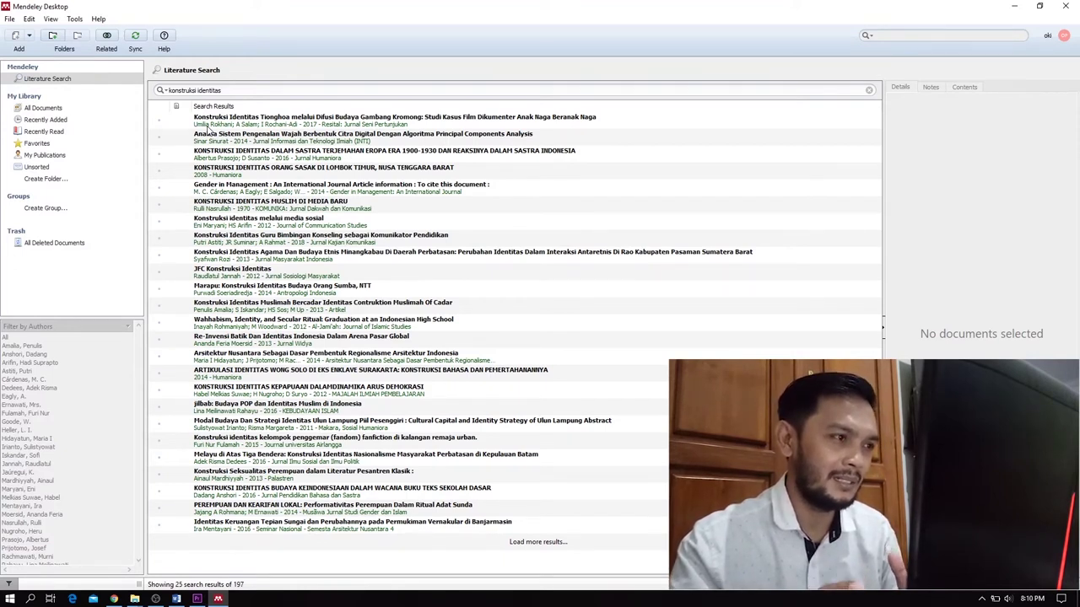
Step: Browse several results, ending on 'Konstruksi Identitas Guru Bimbingan Konseling sebagai Komunikator Pendidikan' details
click(279, 204)
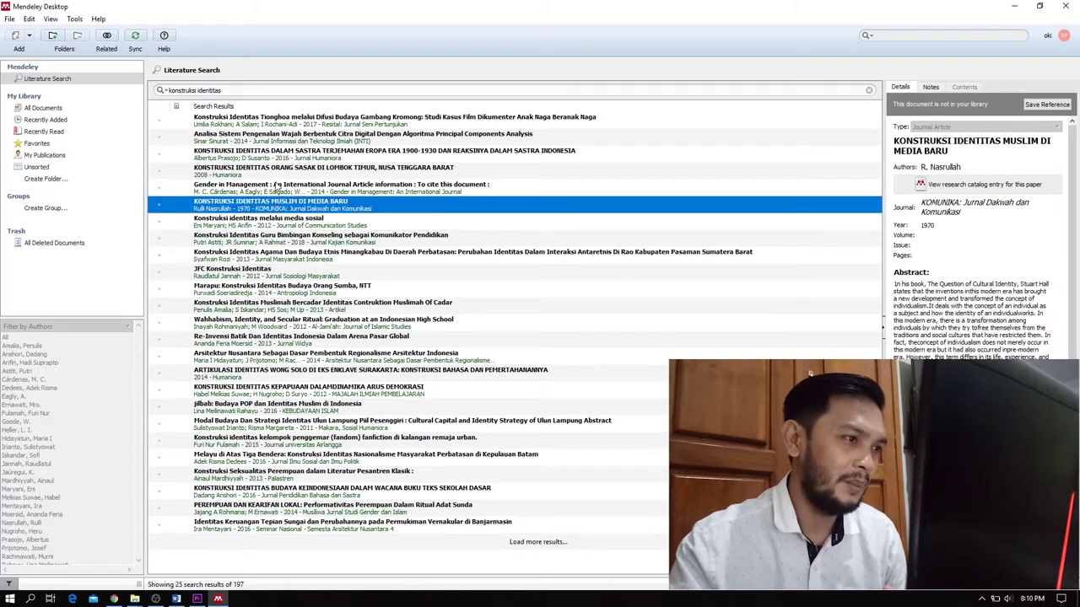
click(276, 183)
click(277, 174)
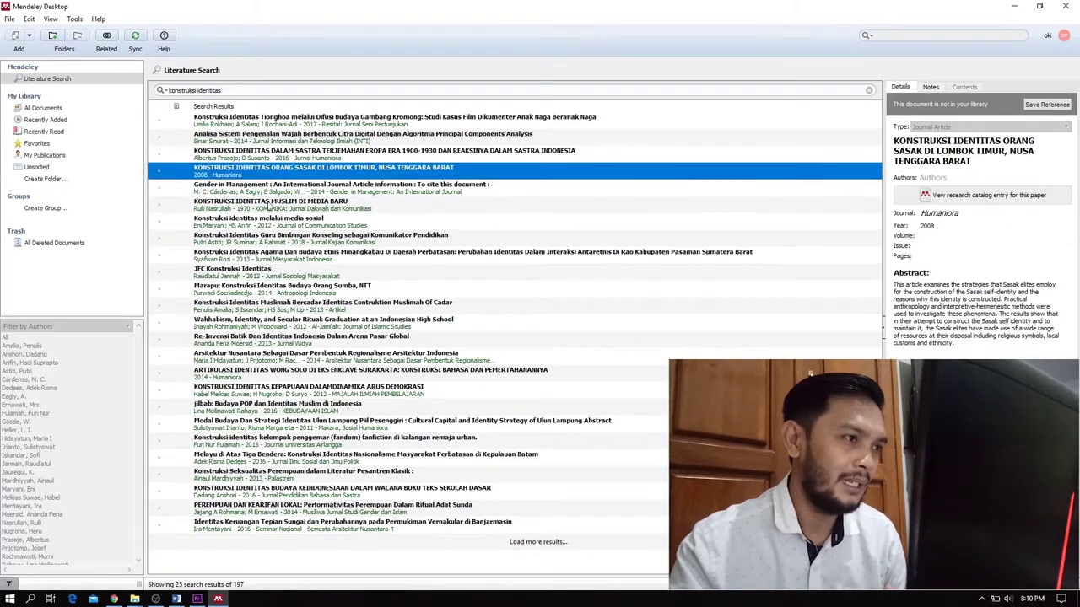
click(269, 210)
click(271, 237)
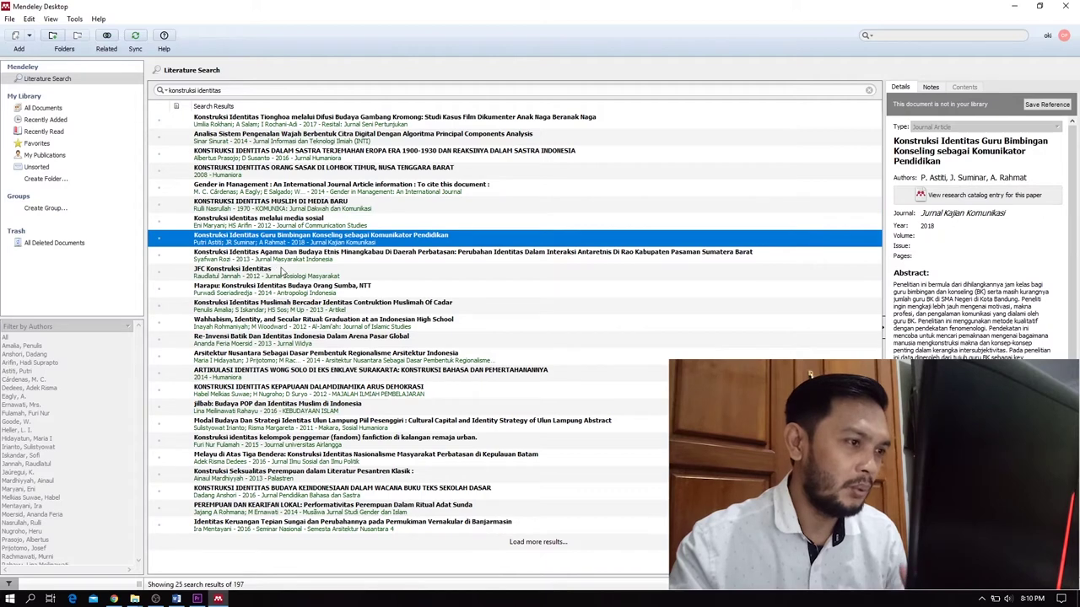
click(281, 270)
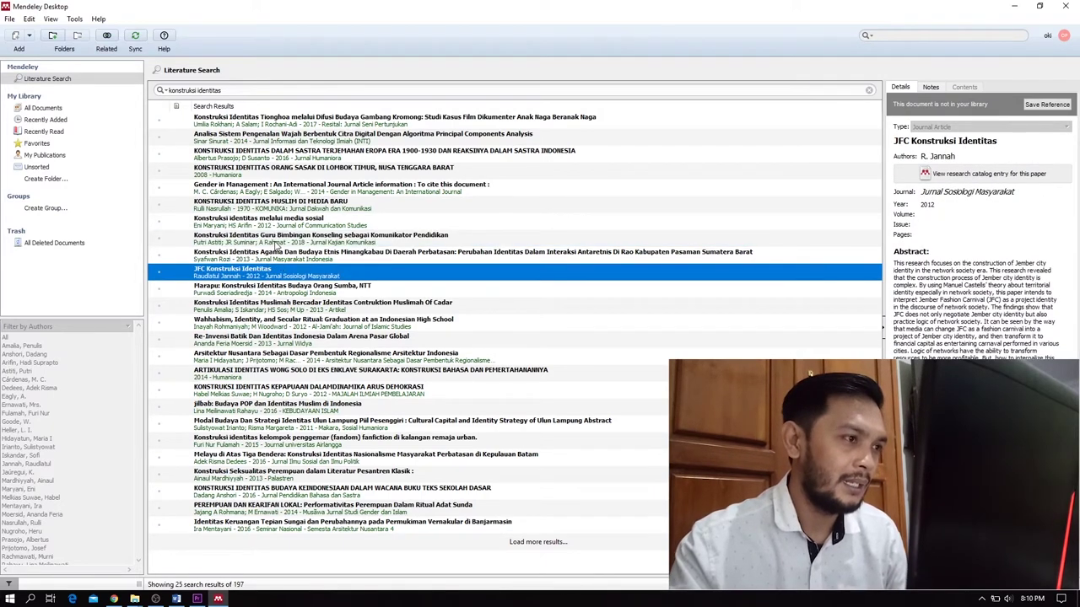
click(276, 240)
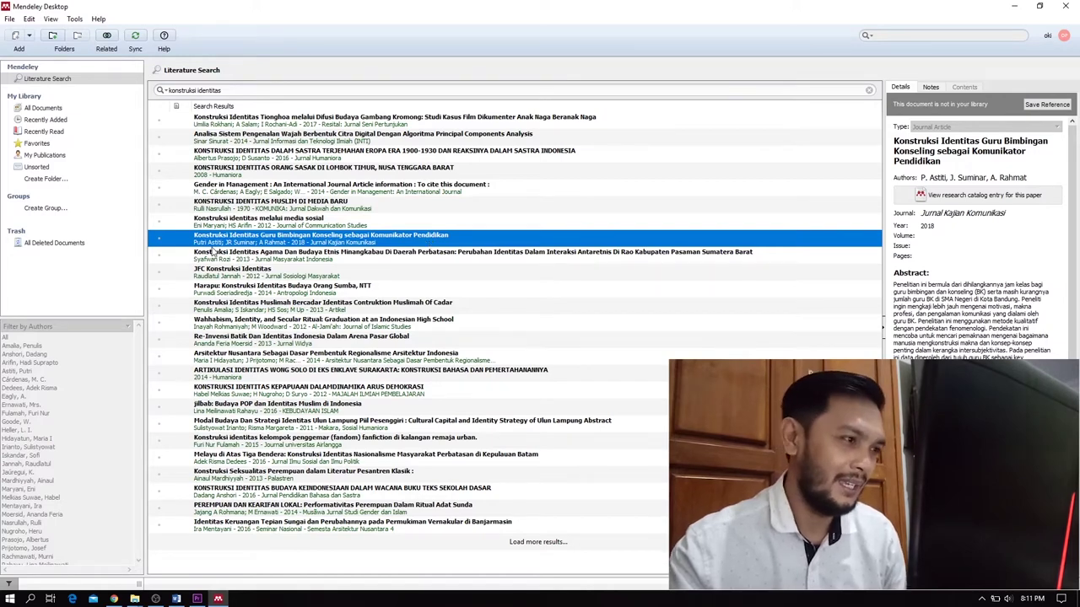
Step: Reselect the Guru Bimbingan Konseling article and save it to My Library
click(215, 256)
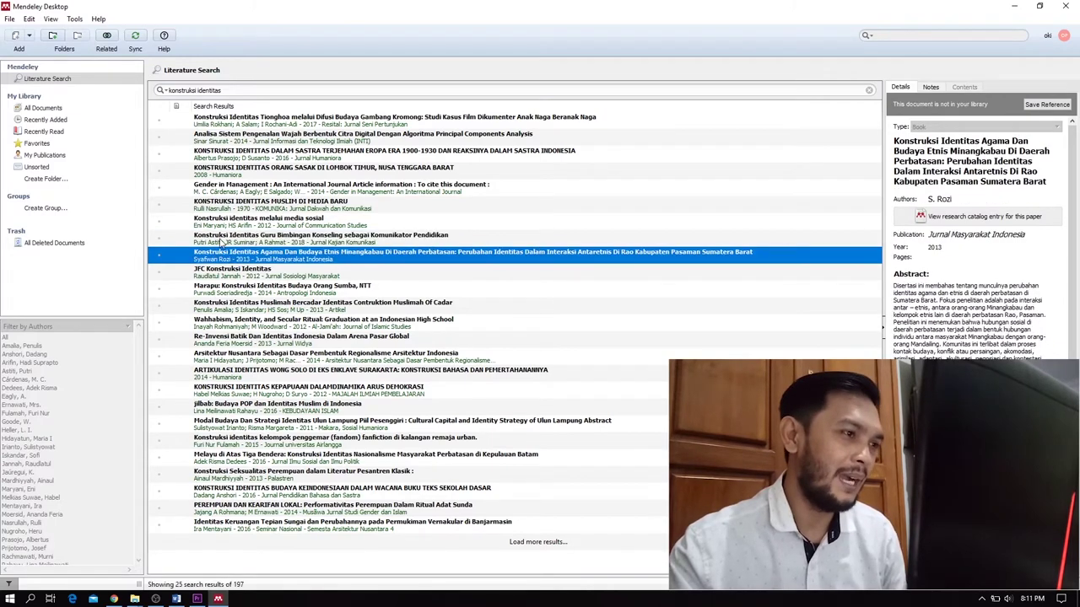
click(221, 241)
click(222, 253)
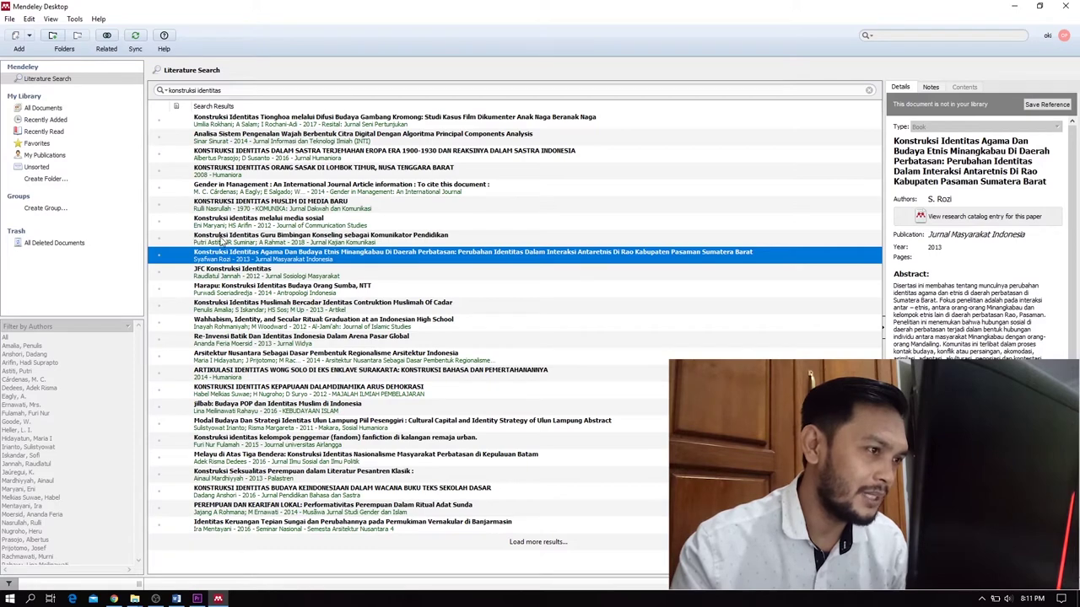
click(224, 241)
click(158, 243)
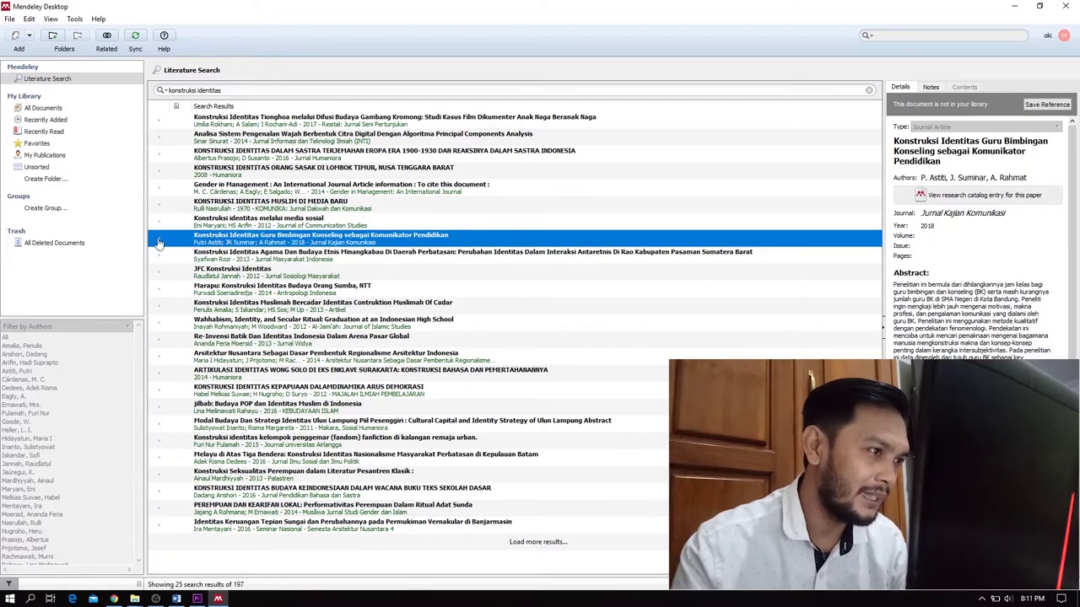